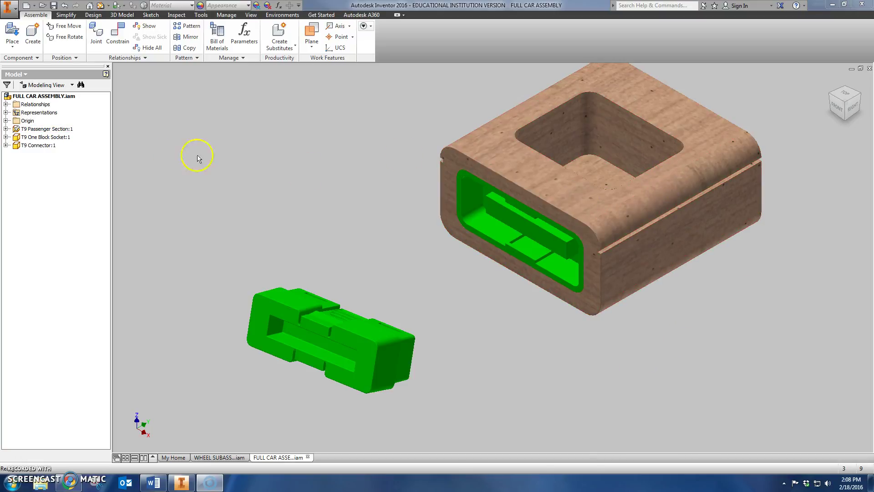
Show the assembly from the FRONT ViewCube face with Free Orbit active.
click(836, 108)
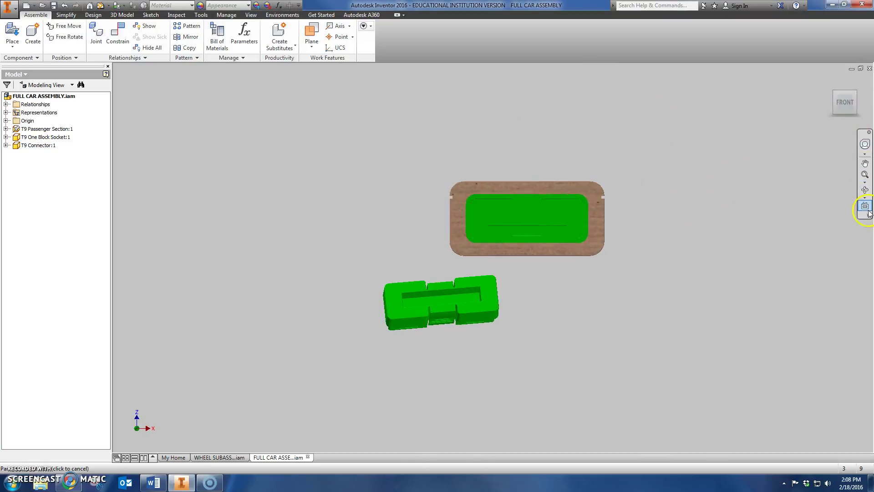
click(864, 189)
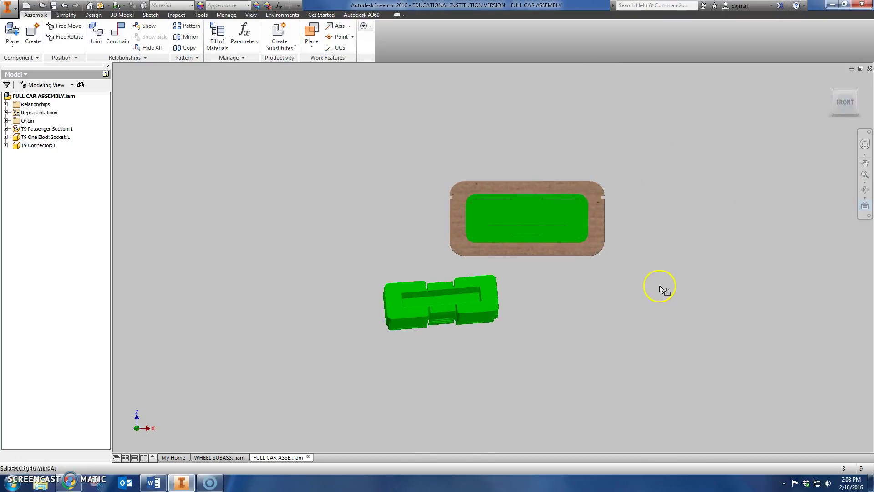
Orbit to the right side and zoom and pan onto the T9 connector.
drag(663, 288, 581, 300)
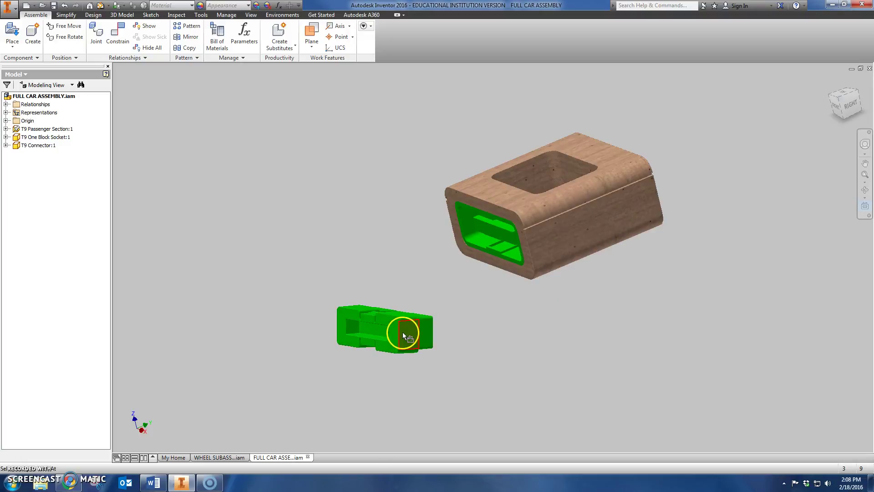
drag(402, 332, 406, 343)
scroll(484, 306, up, 8)
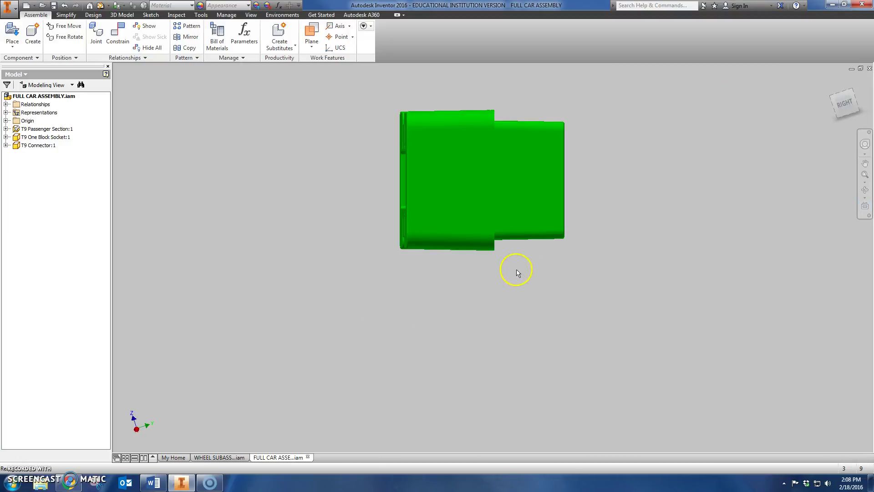
scroll(468, 356, up, 3)
middle_drag(468, 357, 470, 422)
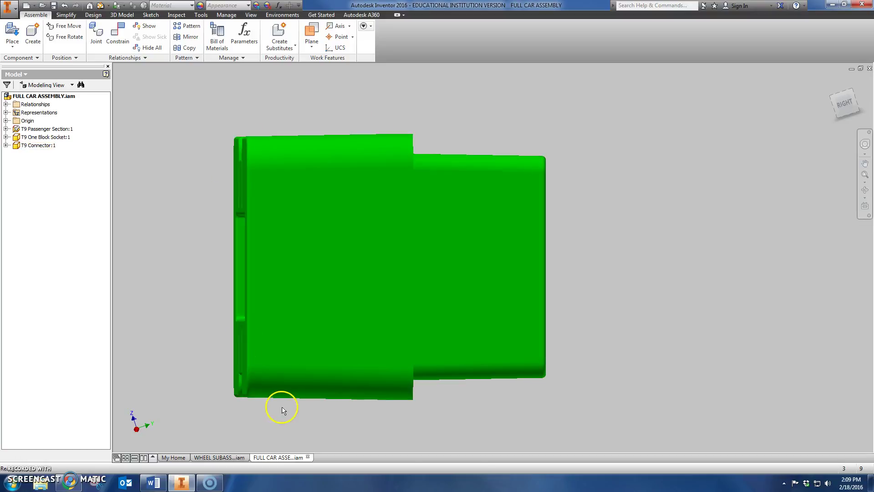
scroll(298, 408, up, 6)
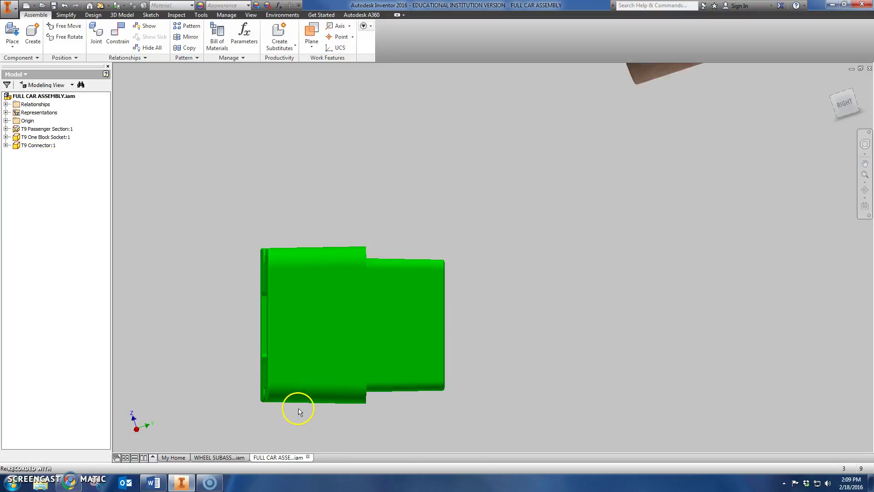
Return to the corner view, zoom on the socket cavity, and frame the connector beside it.
click(836, 103)
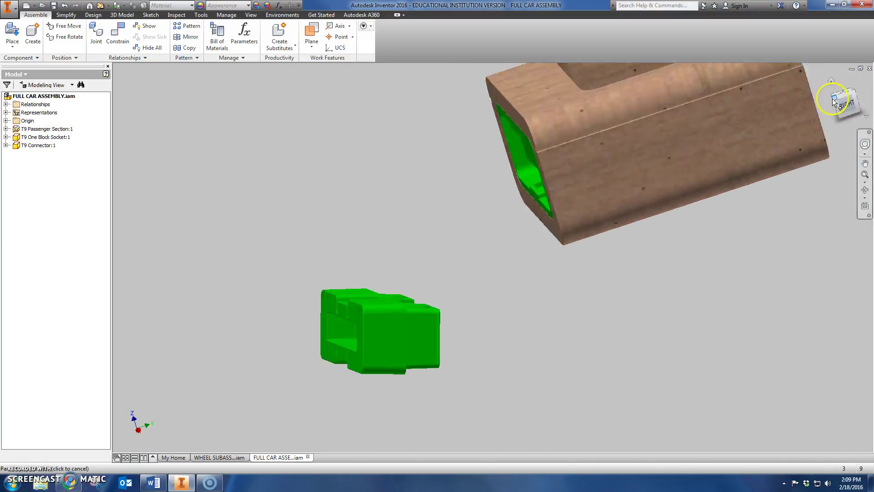
scroll(503, 241, down, 3)
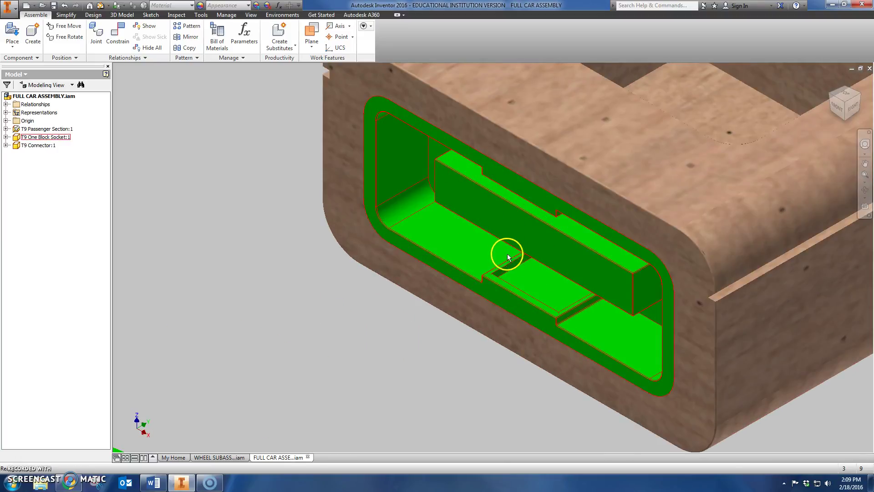
scroll(501, 241, up, 2)
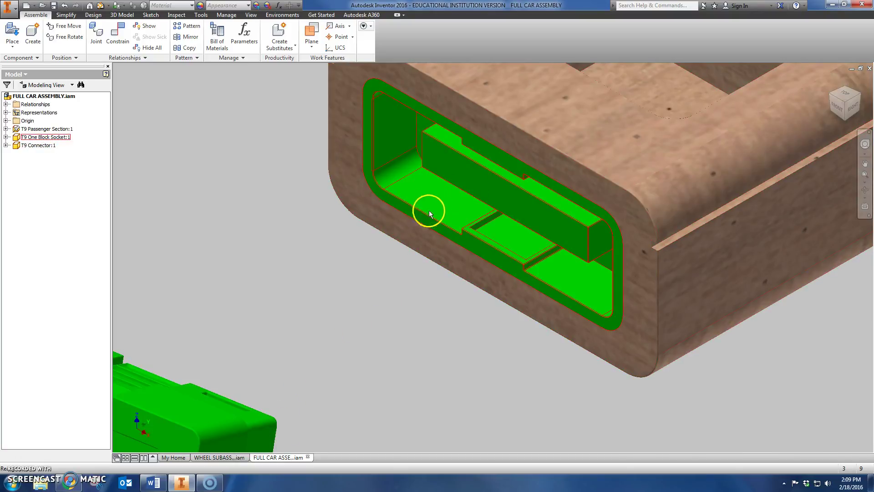
middle_drag(429, 211, 343, 166)
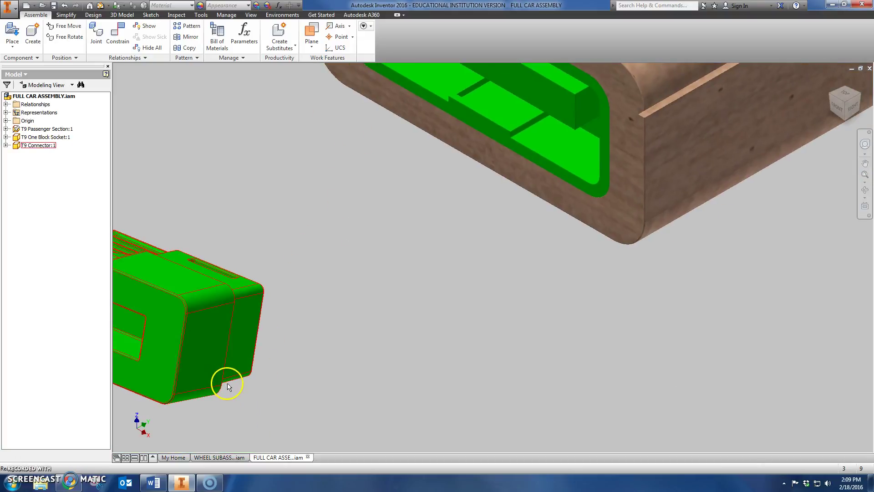
middle_drag(230, 384, 463, 357)
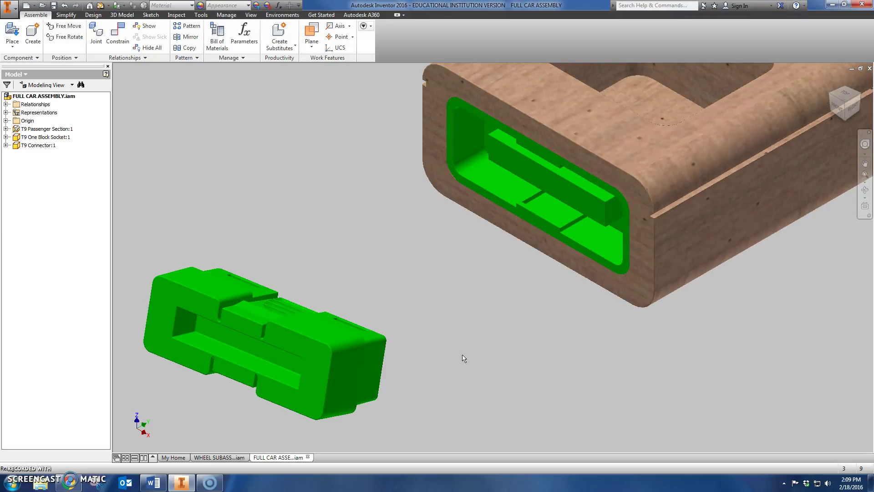
Free-rotate the T9 connector so its two open ends face forward.
click(71, 37)
click(234, 325)
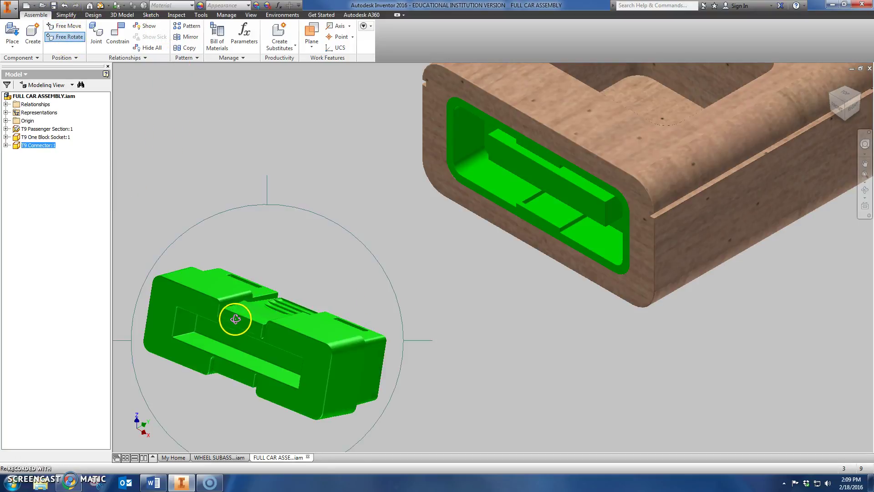
drag(236, 319, 319, 296)
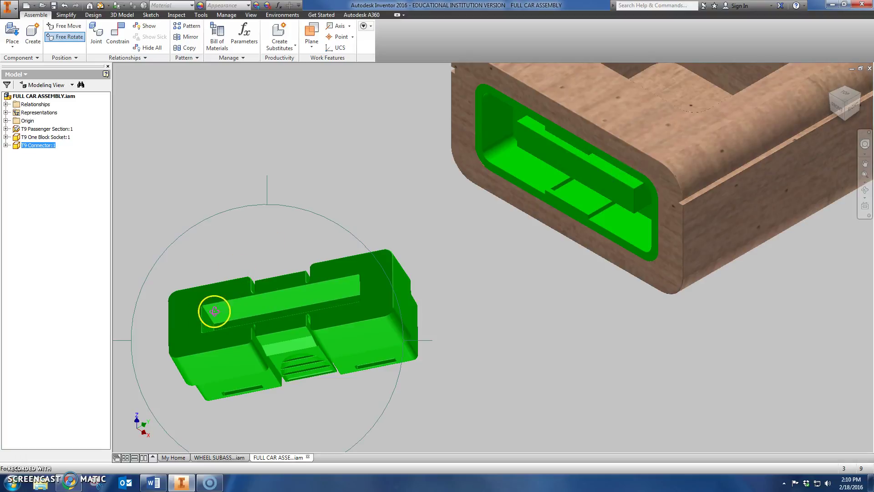
drag(215, 311, 228, 197)
key(Escape)
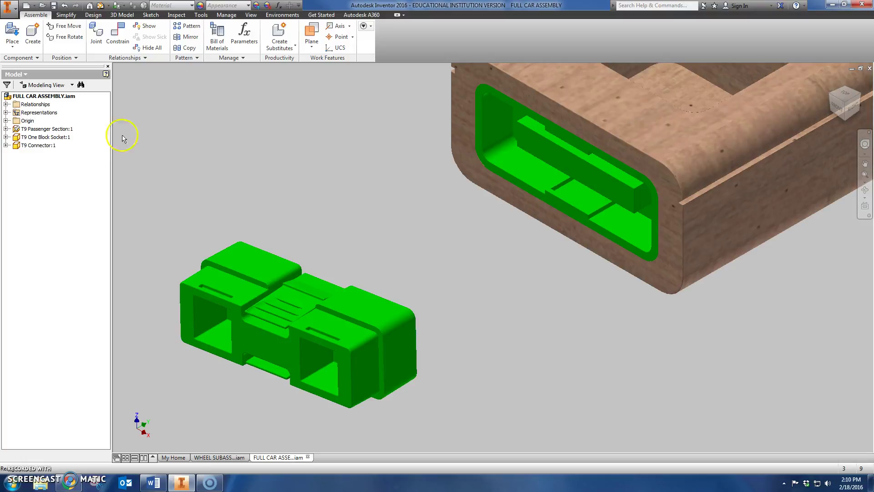
Expand the One Block Socket's Origin folder and make its YZ Plane visible.
click(6, 137)
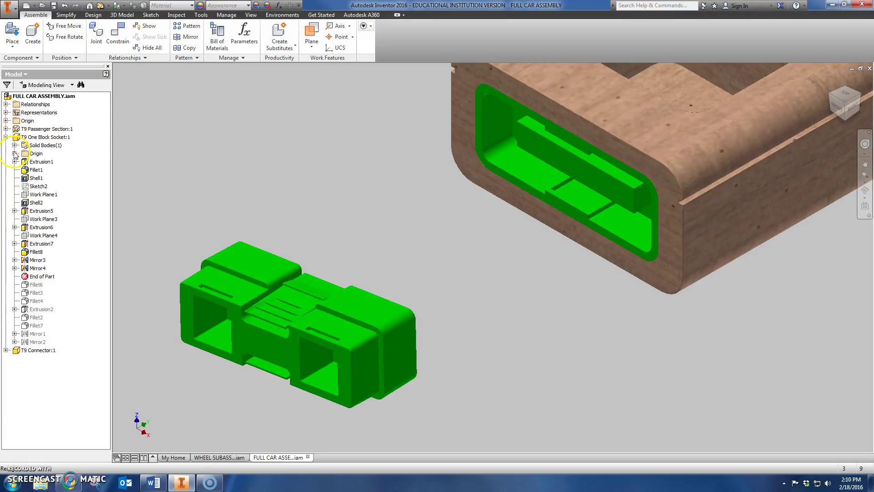
click(15, 154)
click(29, 156)
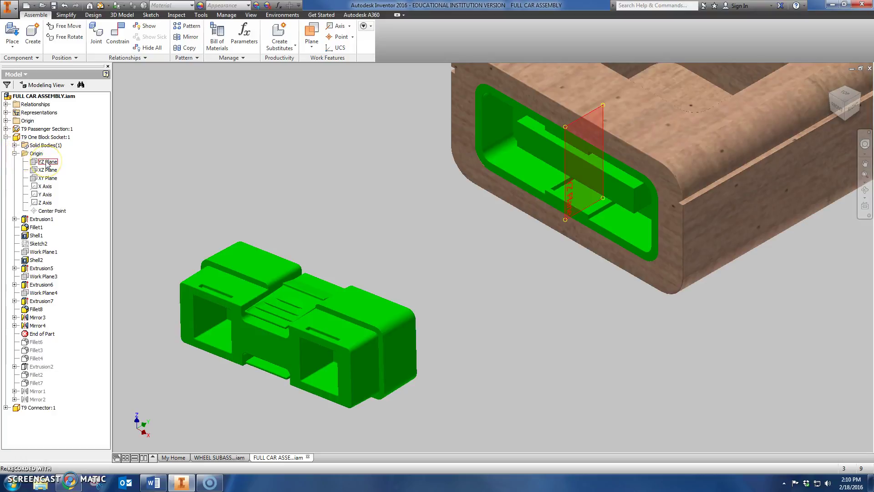
click(40, 165)
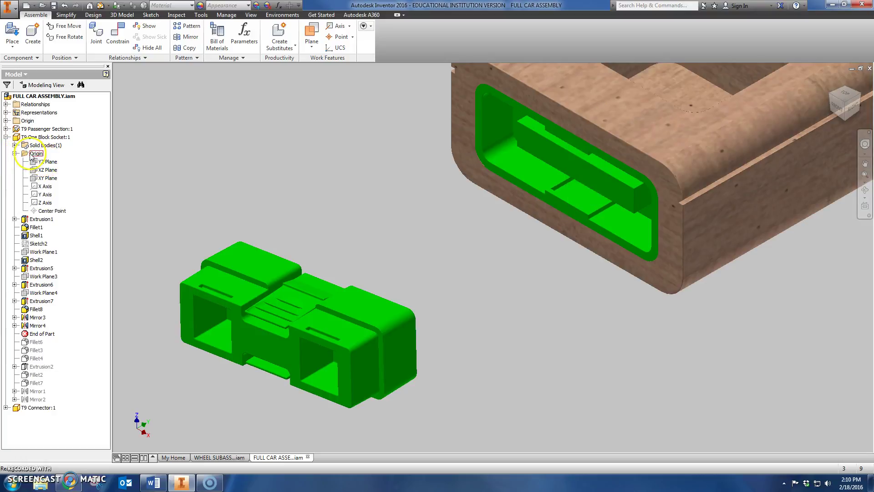
right_click(40, 164)
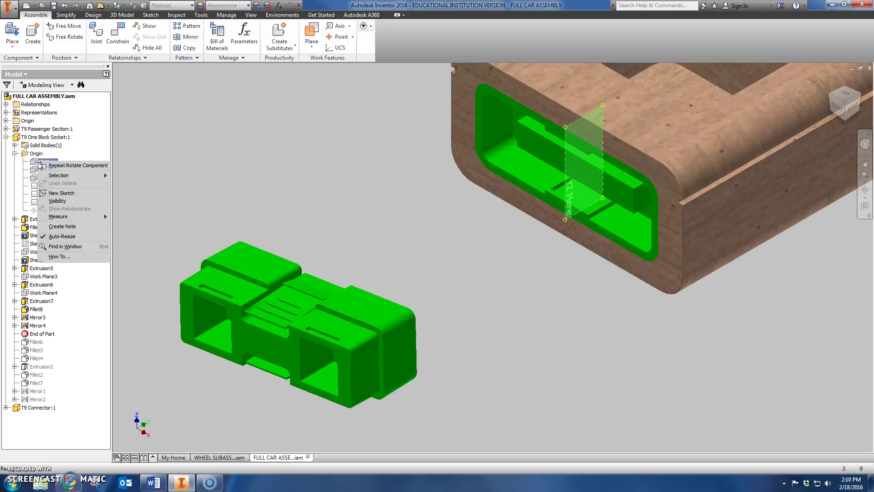
click(59, 202)
Make the socket's XZ Plane visible and check where both planes lie.
click(44, 170)
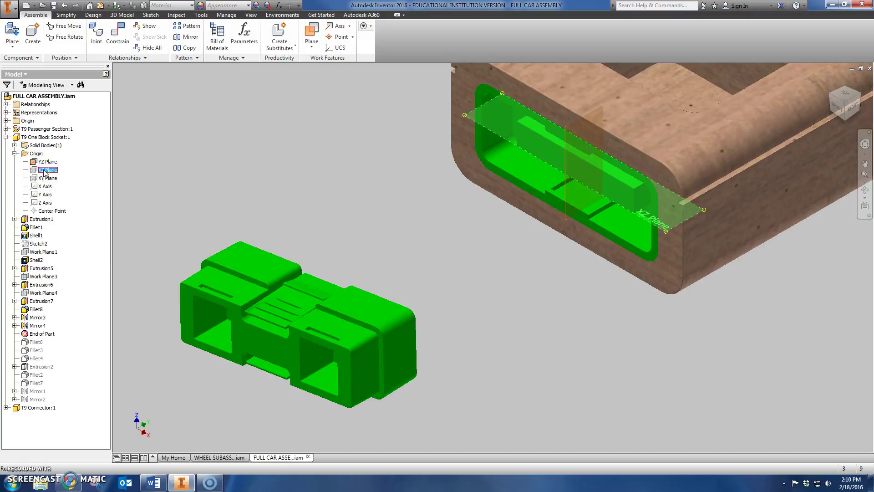
right_click(44, 172)
click(56, 210)
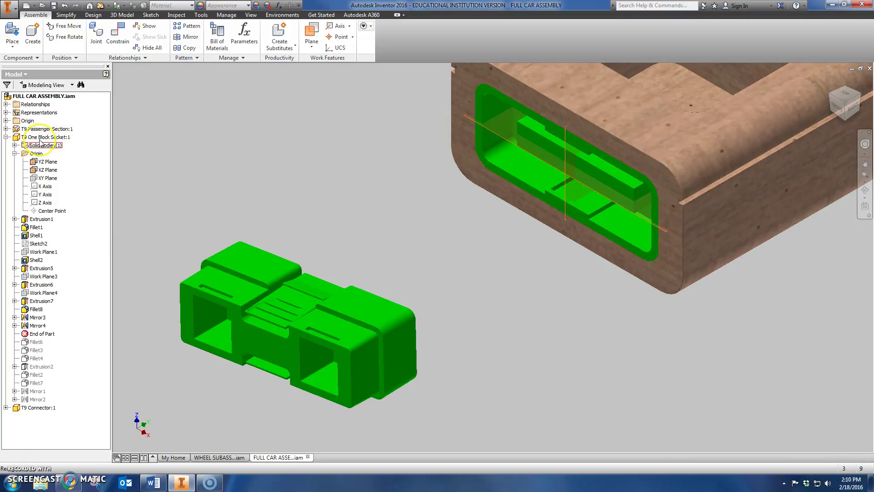
click(47, 162)
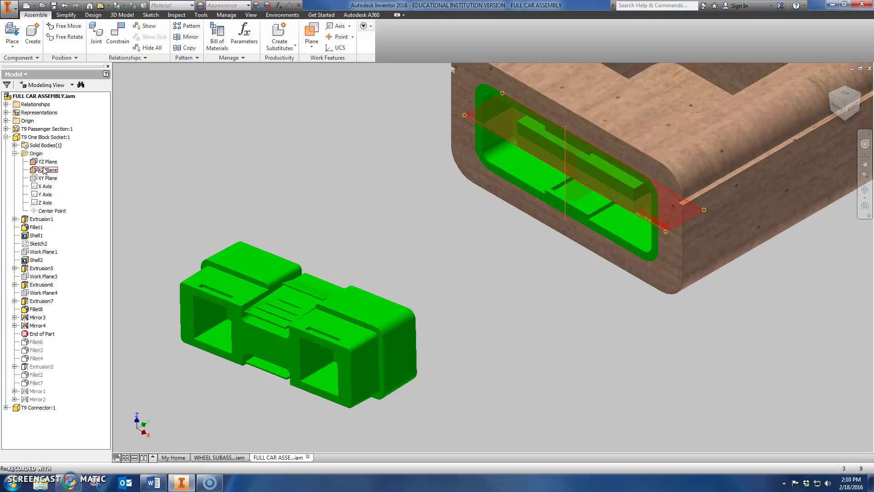
click(45, 171)
click(8, 140)
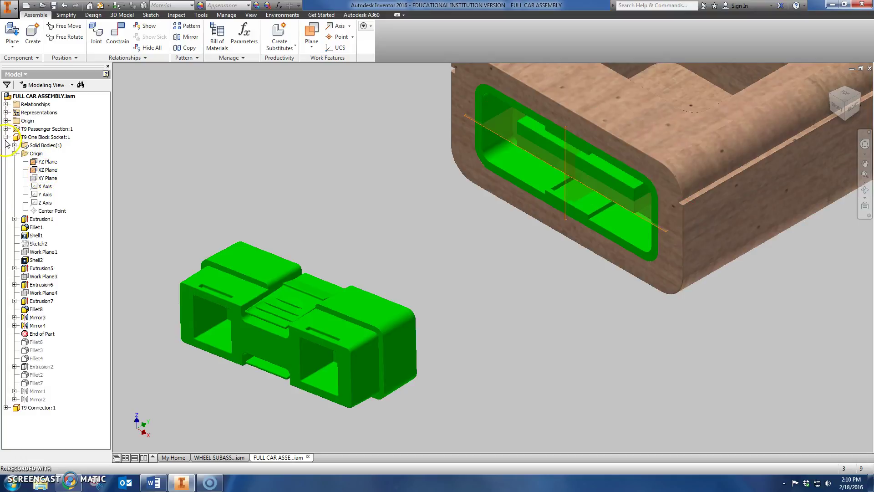
Expand T9 Connector:1's Origin folder and turn on visibility of its YZ and XZ planes.
click(6, 283)
click(6, 407)
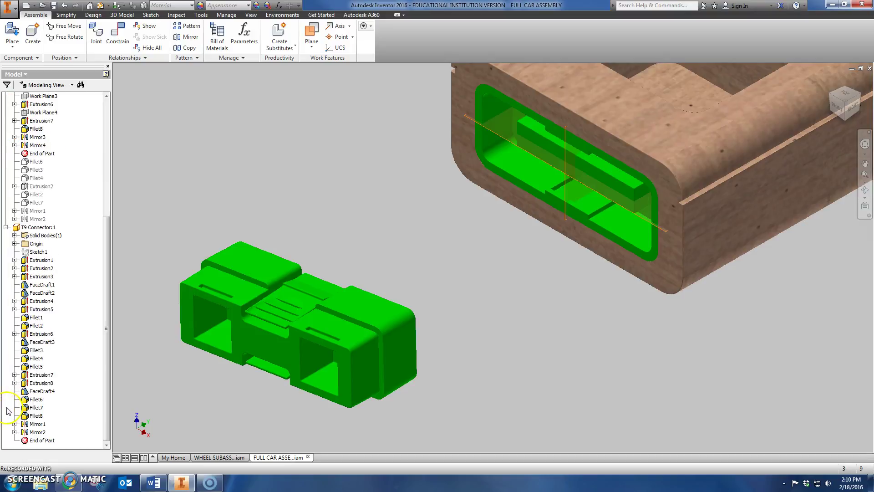
click(15, 244)
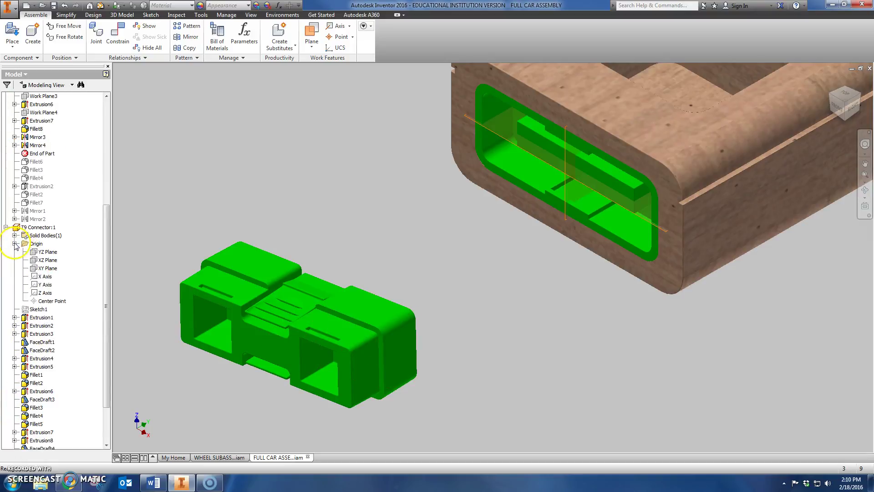
right_click(41, 253)
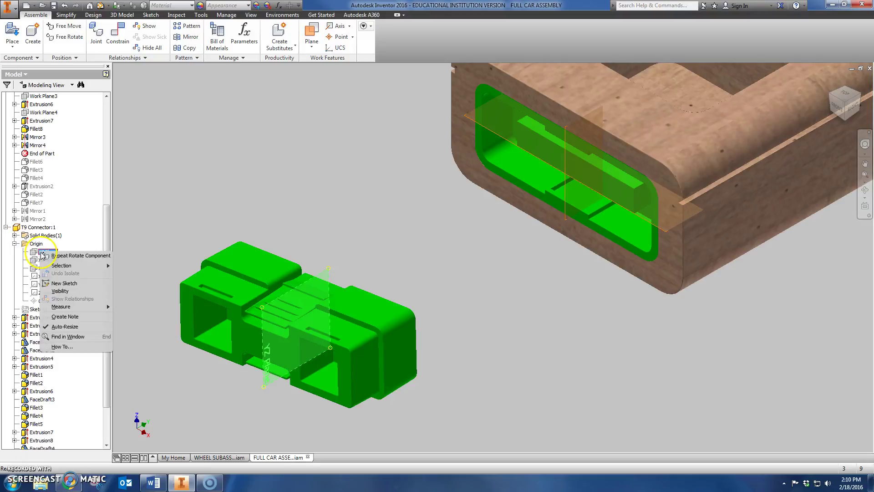
click(62, 292)
right_click(49, 262)
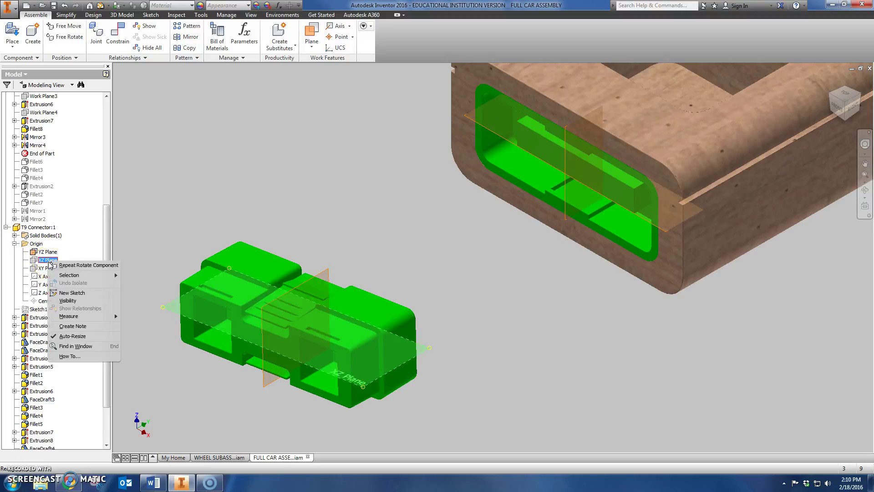
click(63, 300)
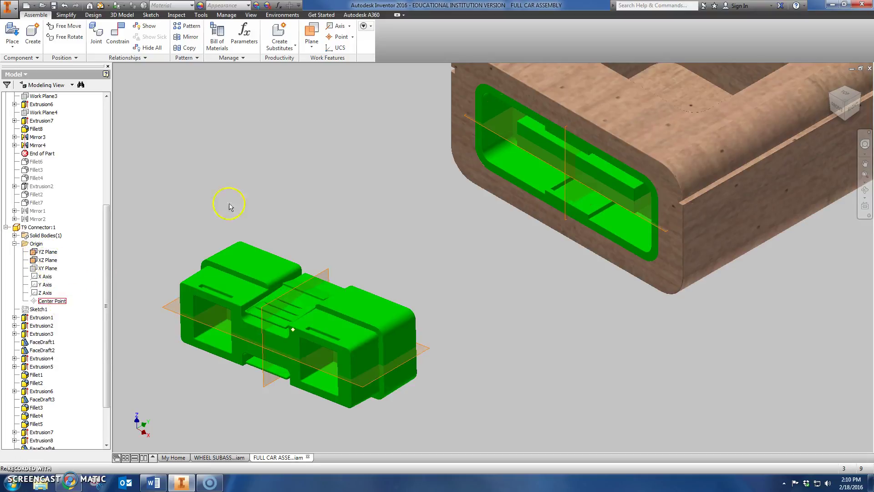
click(246, 186)
Open the Place Constraint dialog and move it away from the model.
click(112, 42)
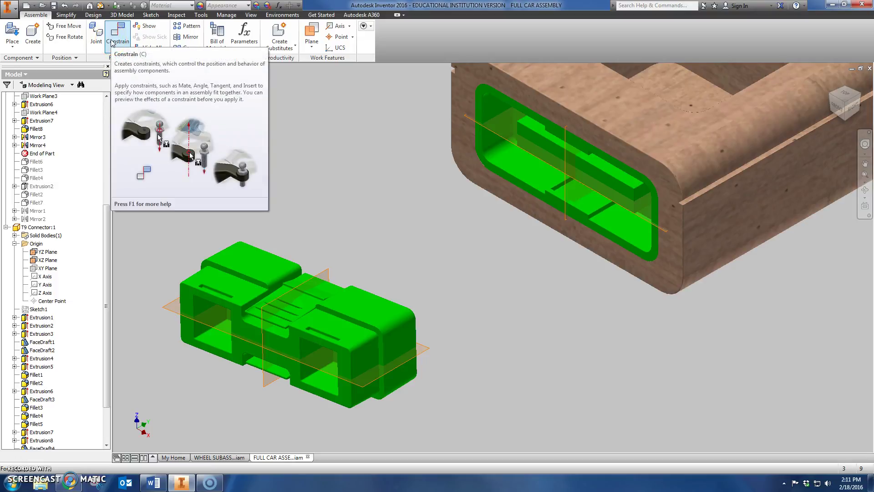
click(111, 42)
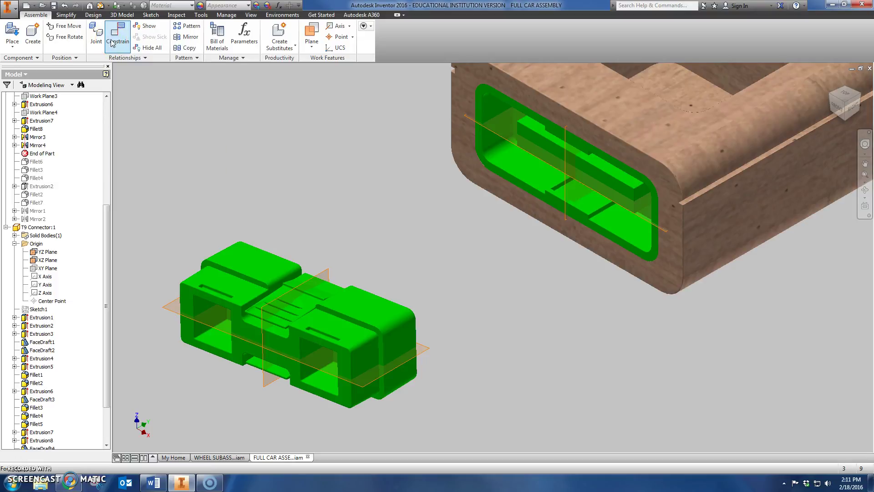
click(654, 103)
drag(654, 103, 261, 61)
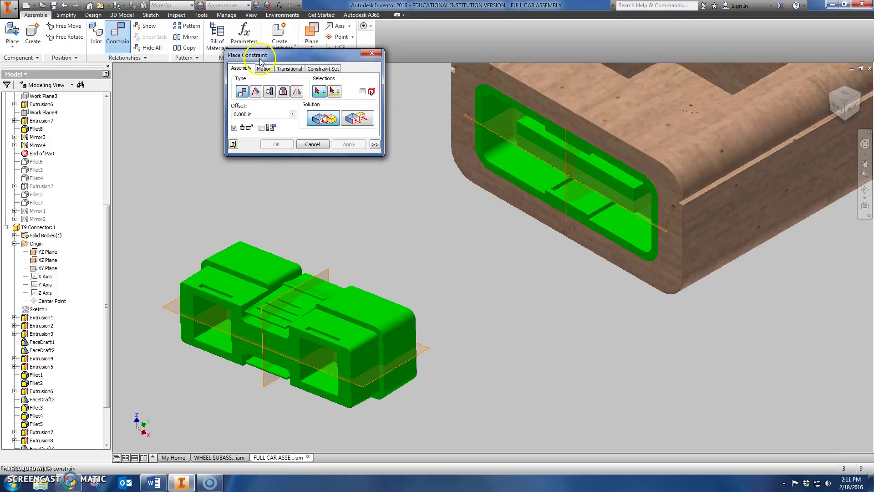
Make the connector's YZ plane flush with the socket's plane, placing it above the cavity.
click(325, 273)
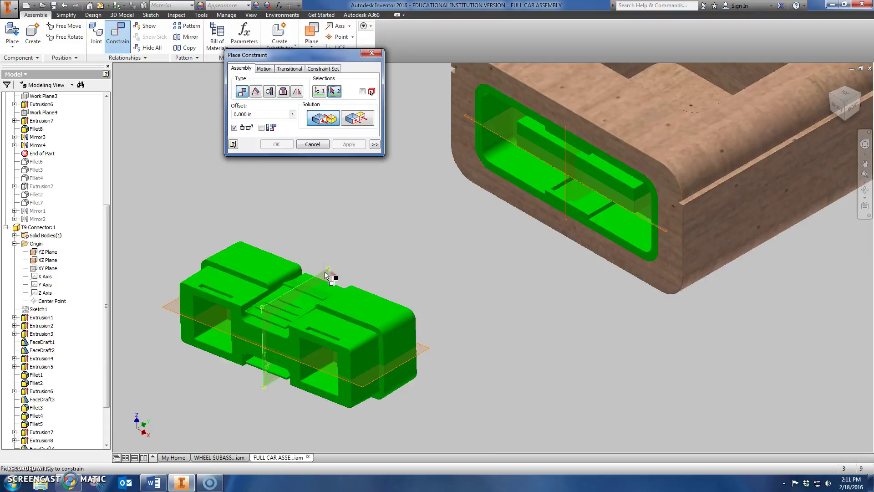
scroll(326, 276, up, 5)
scroll(346, 276, down, 5)
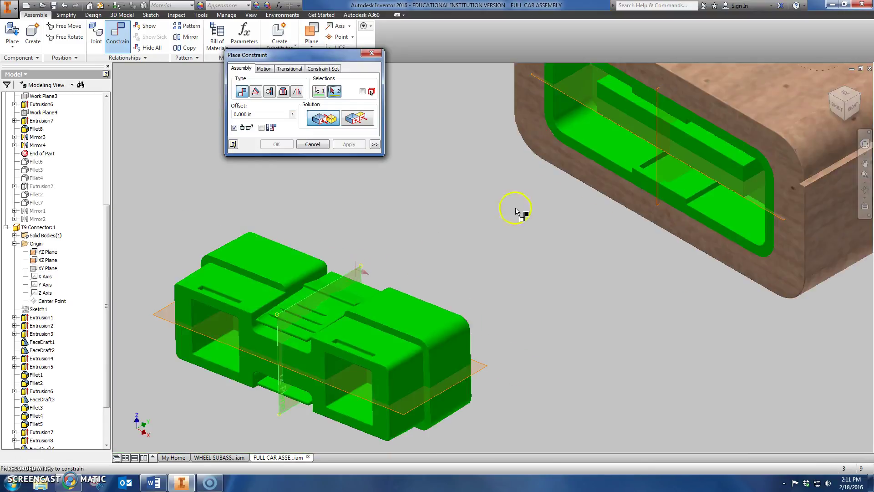
scroll(517, 208, up, 6)
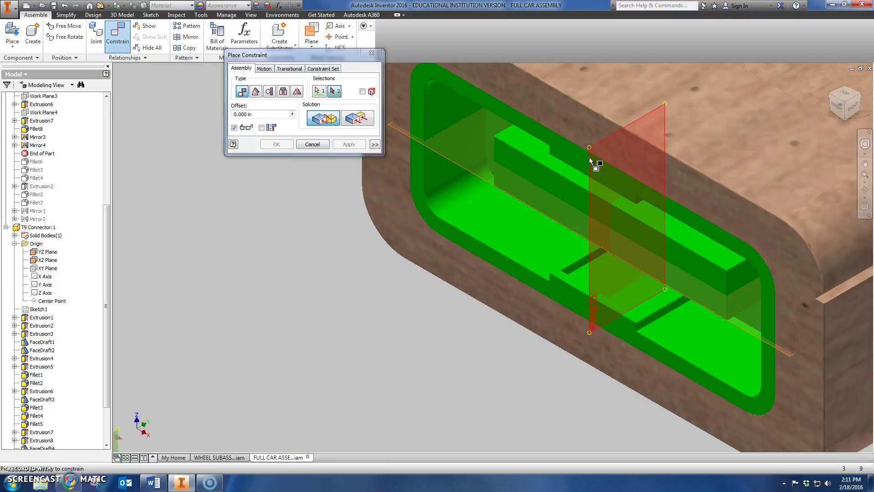
click(592, 165)
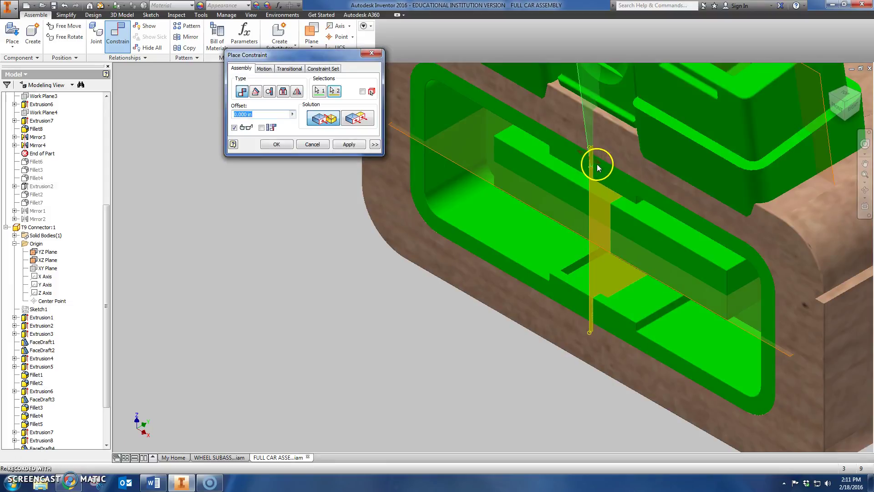
click(357, 117)
scroll(493, 152, down, 5)
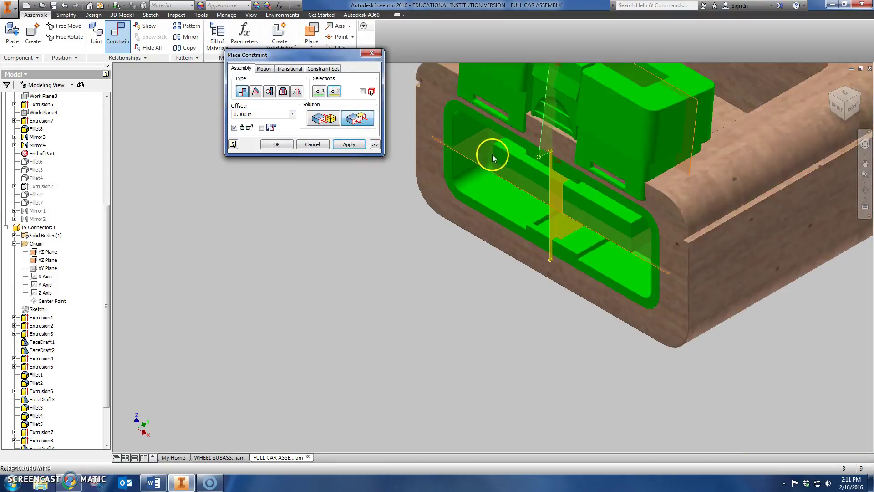
middle_drag(505, 207, 513, 246)
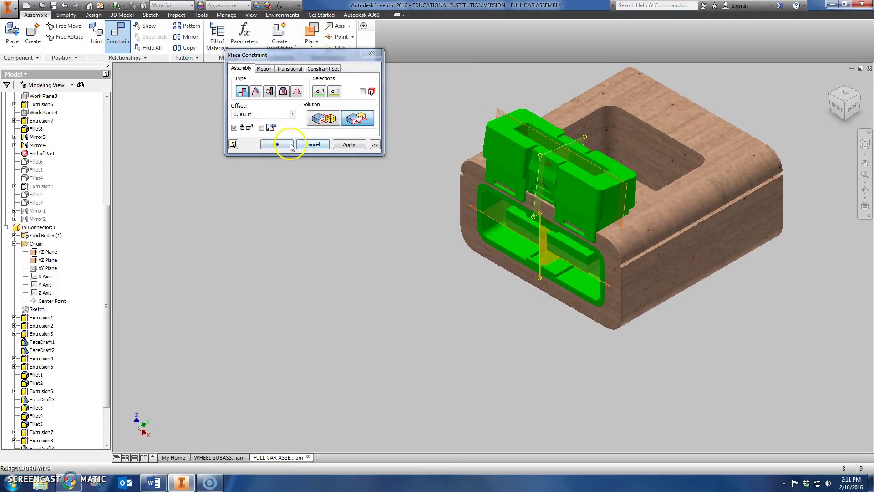
click(276, 144)
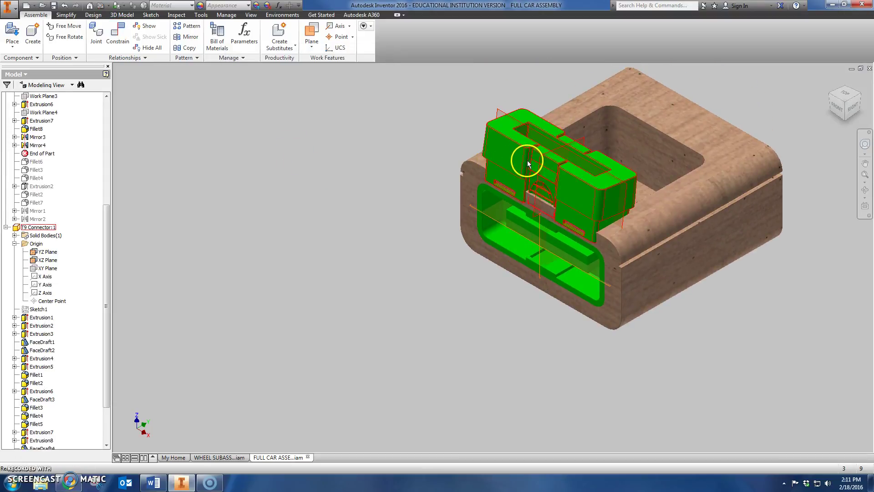
Drag the connector out, then make a second connector work plane flush with the socket's matching plane.
drag(527, 161, 402, 307)
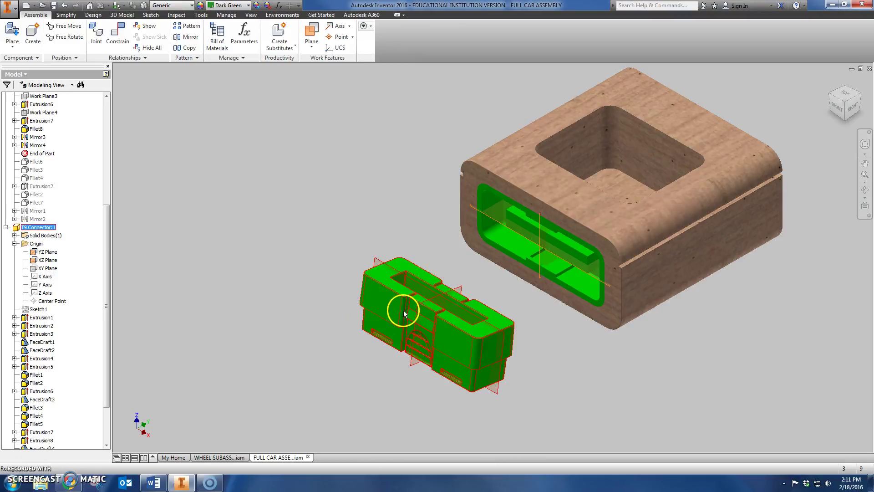
click(377, 222)
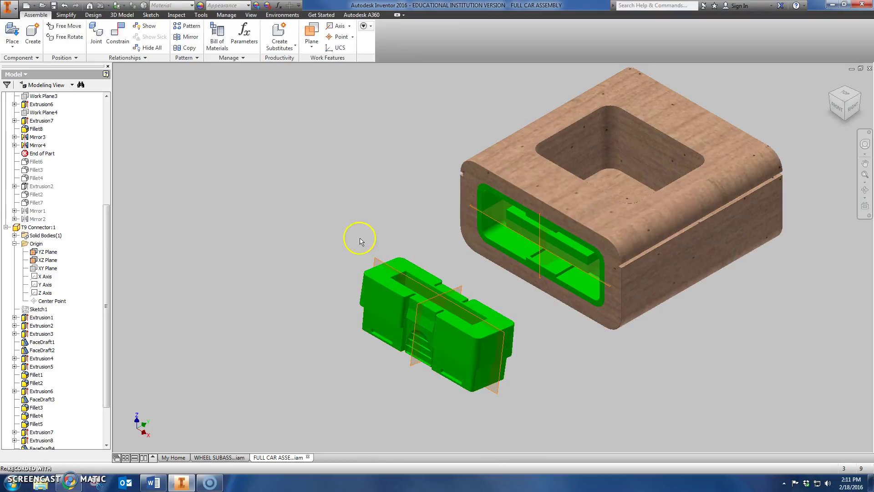
click(118, 34)
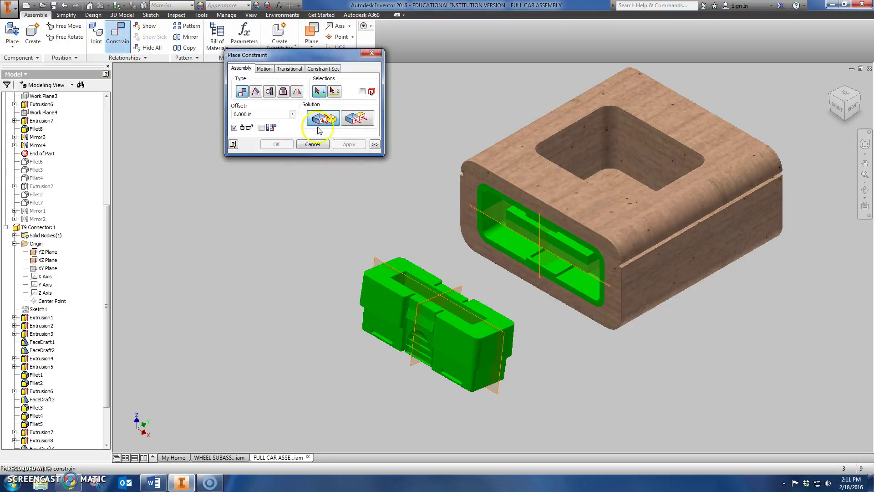
scroll(378, 270, up, 3)
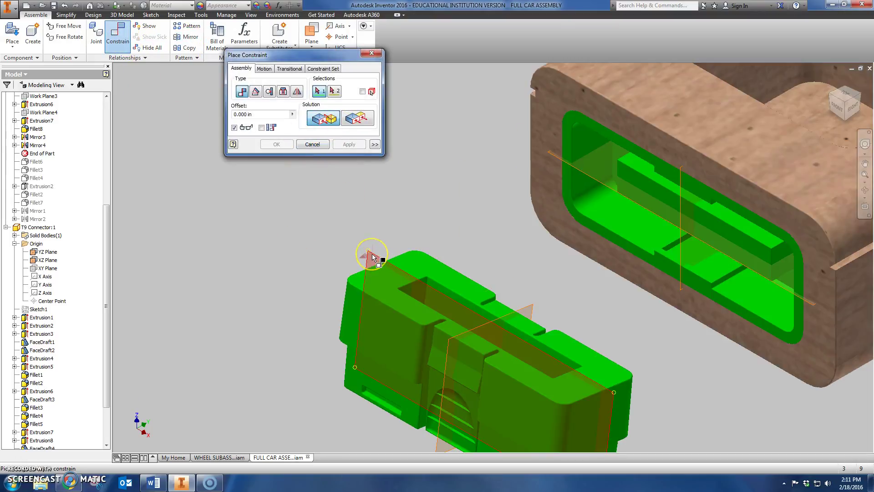
click(372, 257)
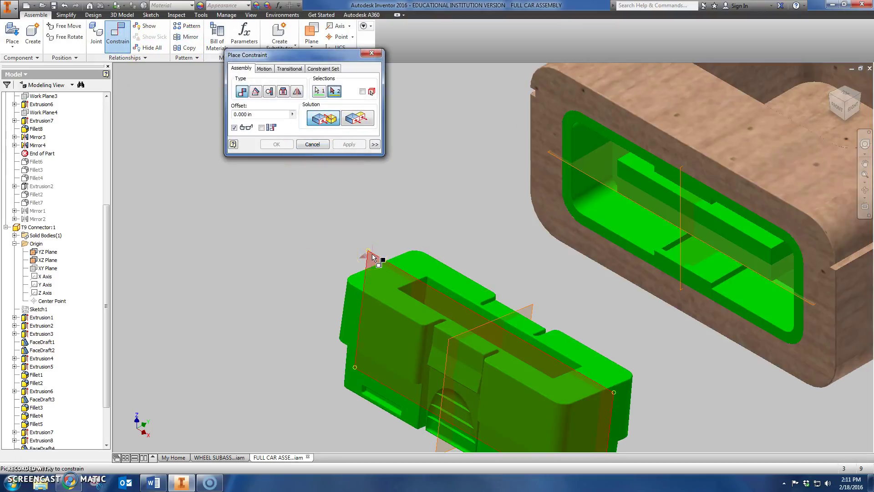
click(588, 177)
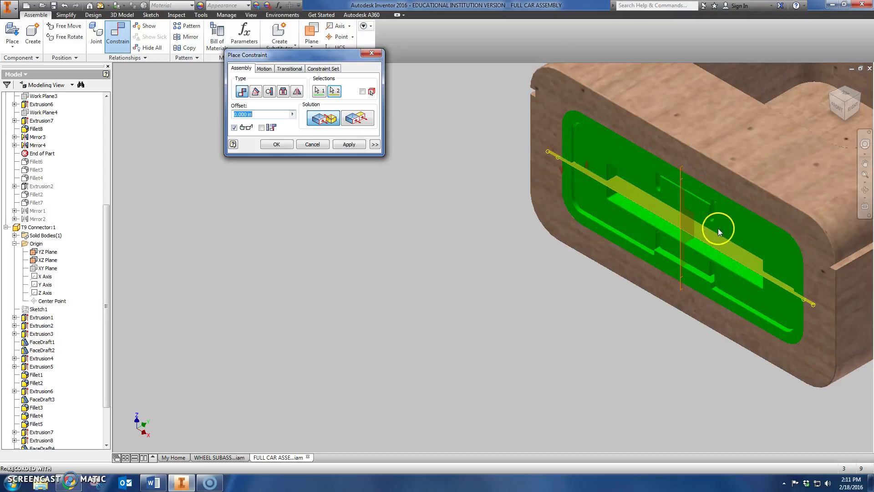
click(351, 121)
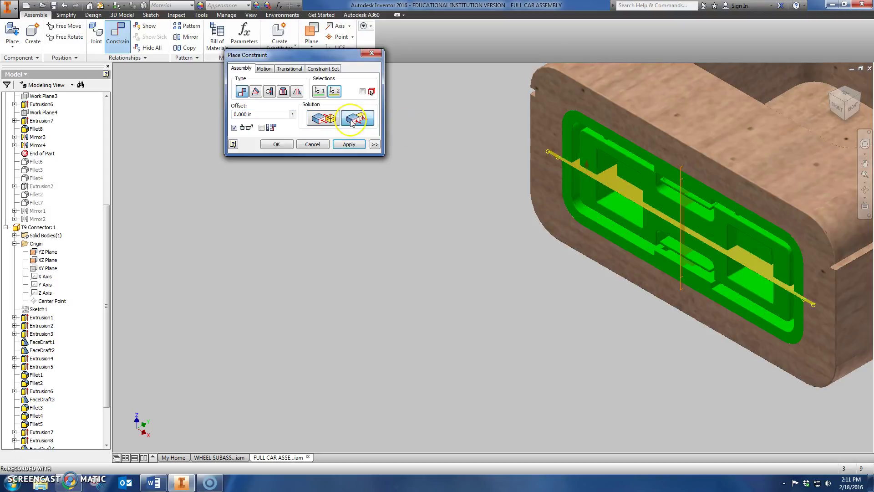
click(322, 117)
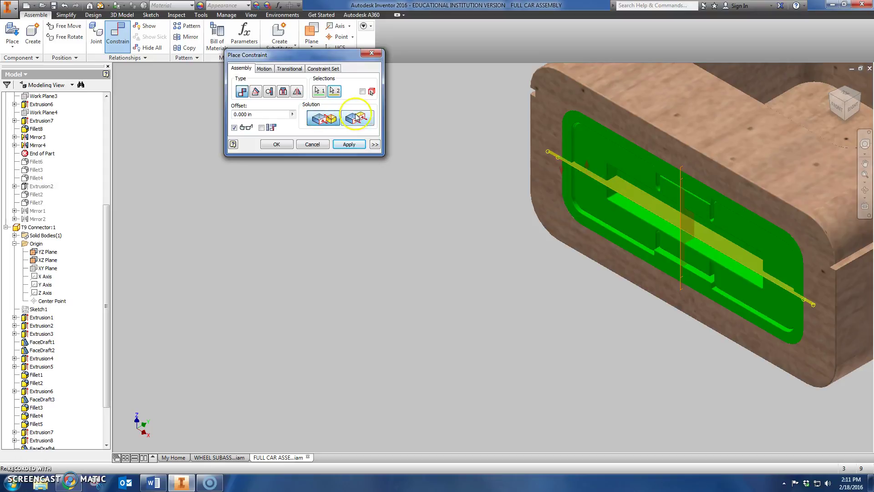
click(355, 120)
click(330, 119)
click(353, 118)
click(276, 145)
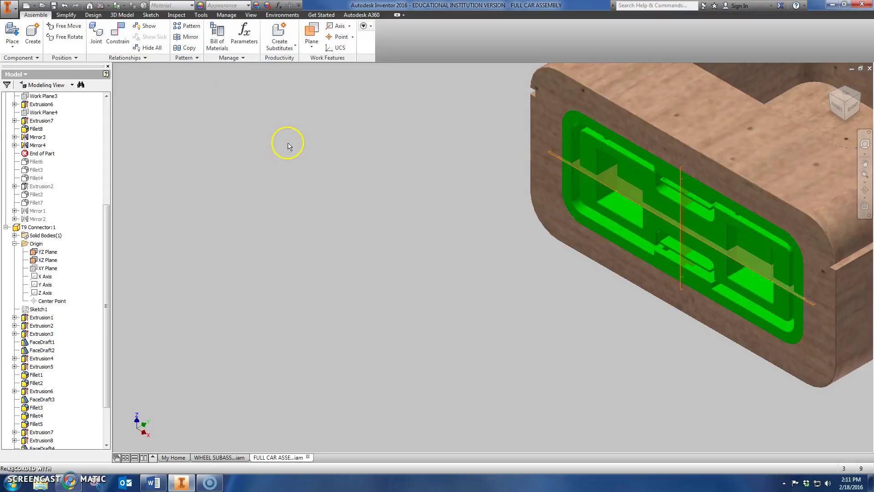
Check from the front, right and home views that the connector only slides along the slot, leaving it partly out.
drag(650, 190, 646, 260)
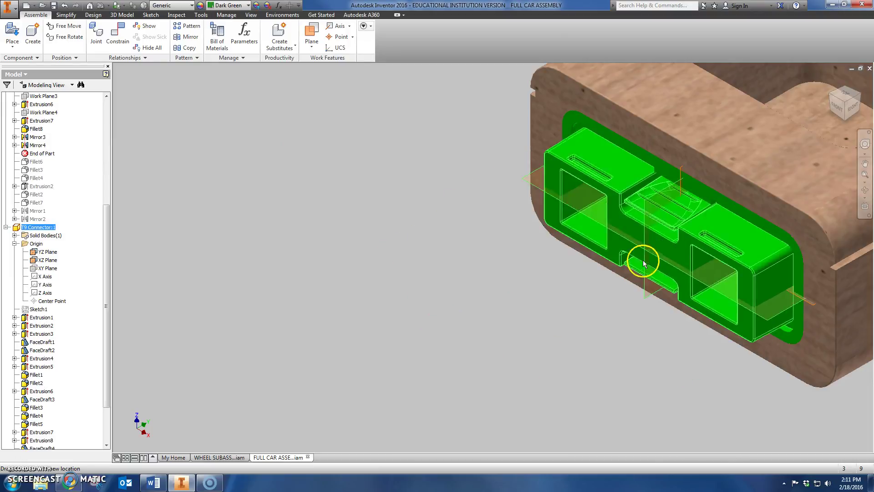
click(837, 105)
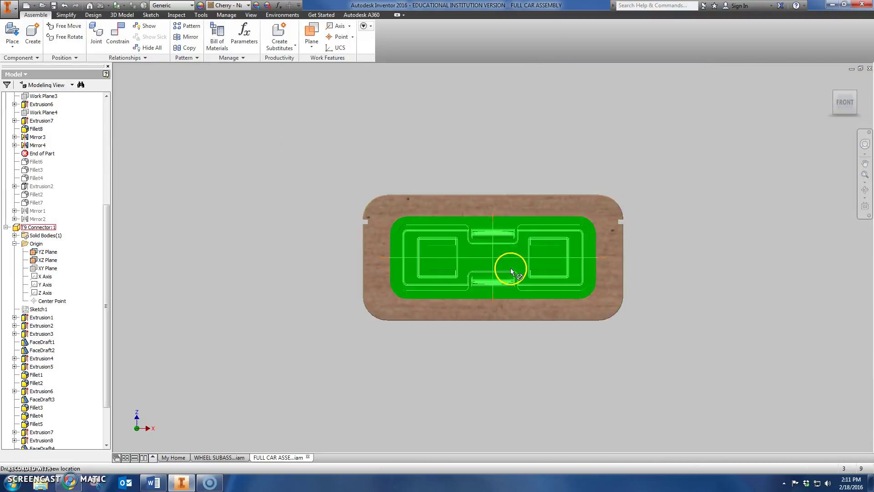
click(510, 268)
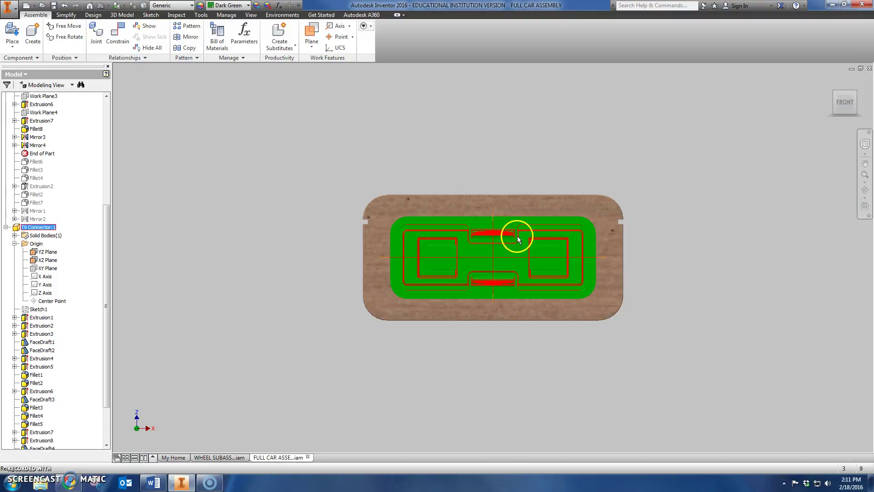
click(858, 102)
drag(369, 244, 327, 242)
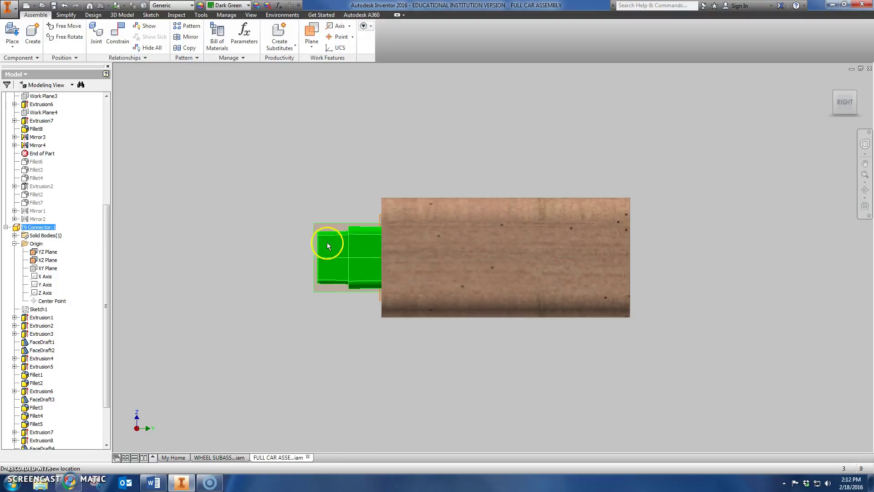
click(836, 91)
drag(482, 290, 425, 244)
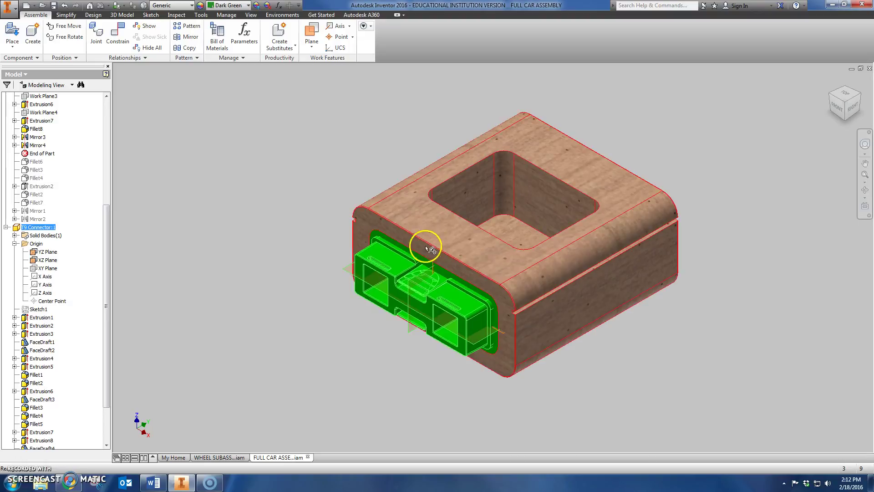
Make the connector's flange face flush with the socket's face to seat it fully.
scroll(566, 339, up, 5)
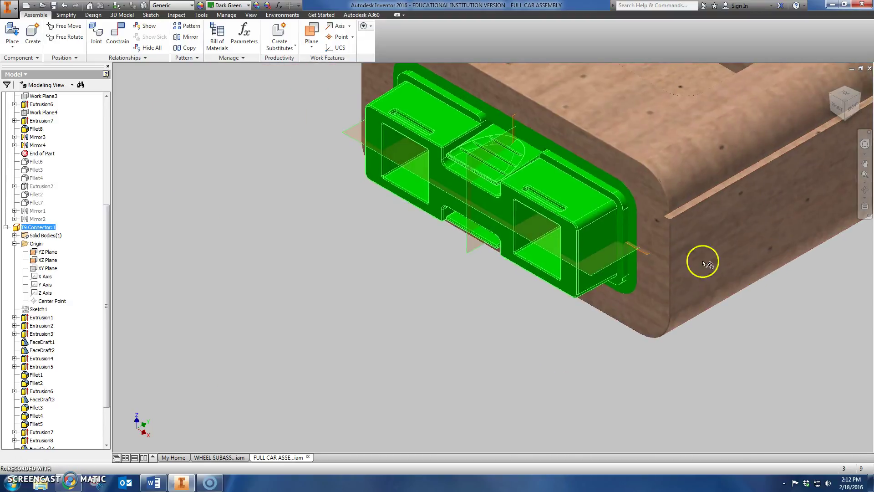
click(117, 32)
click(357, 118)
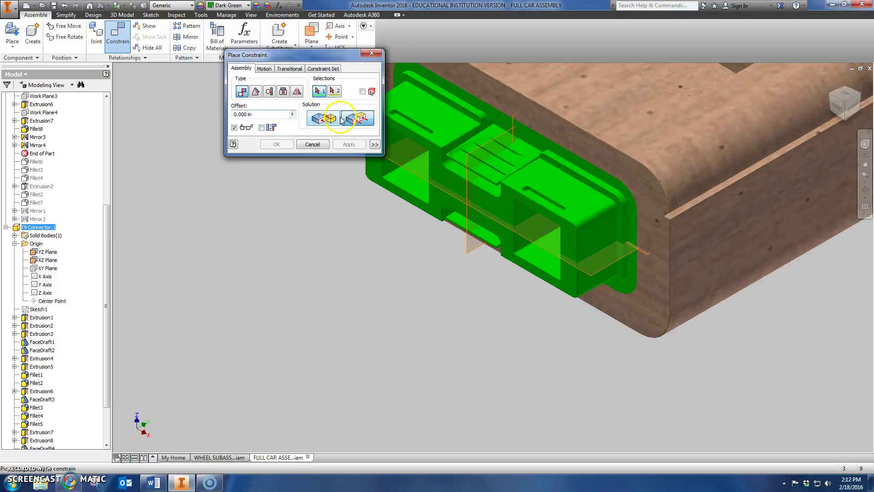
scroll(581, 185, up, 5)
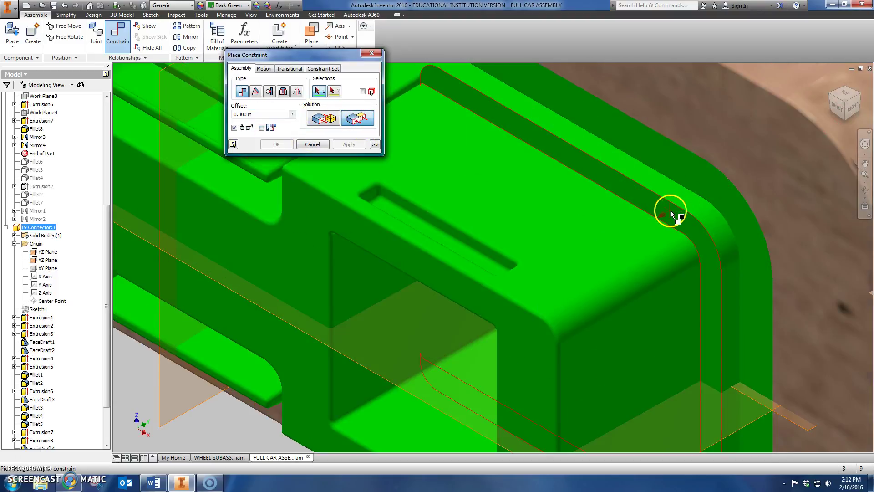
click(670, 207)
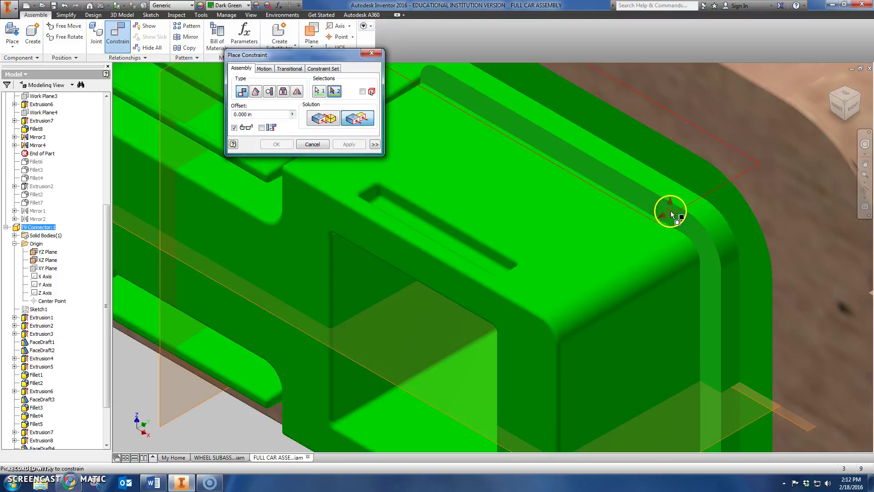
click(688, 174)
click(276, 144)
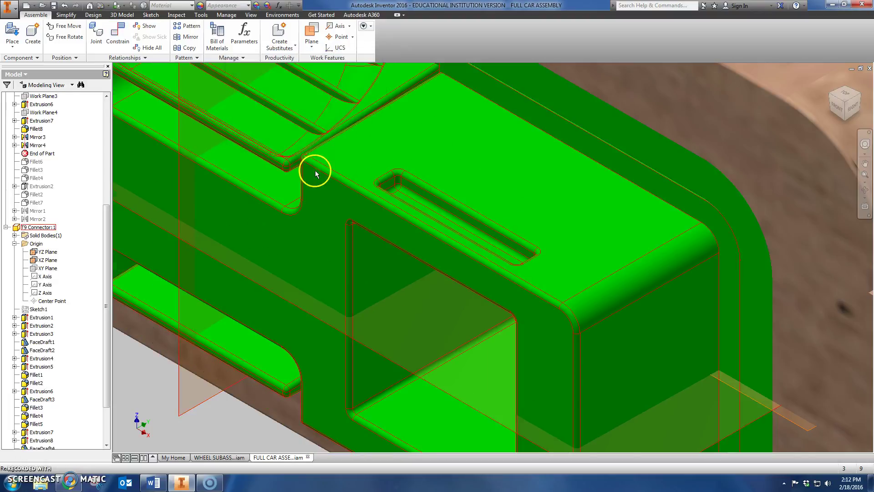
scroll(315, 173, down, 8)
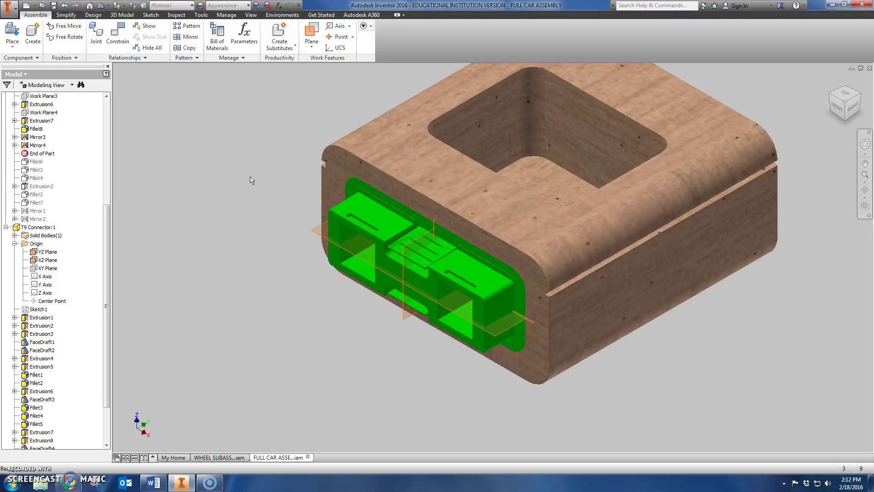
click(855, 97)
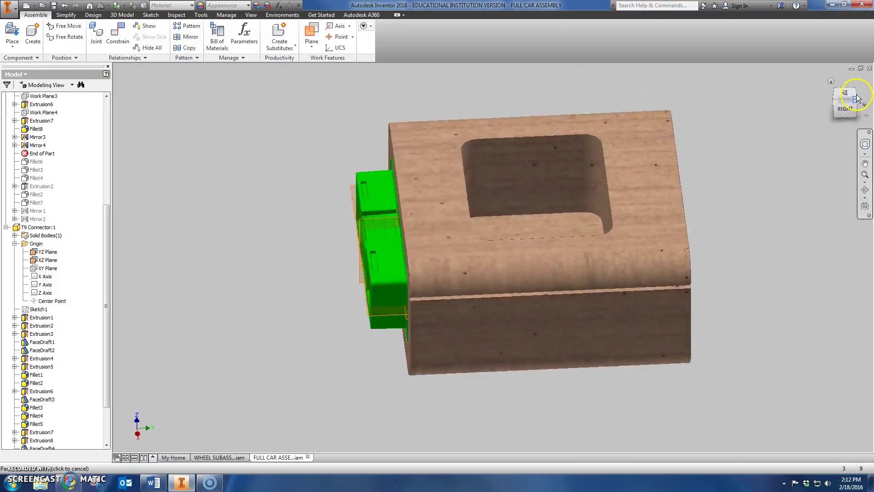
click(830, 83)
middle_drag(255, 273, 318, 189)
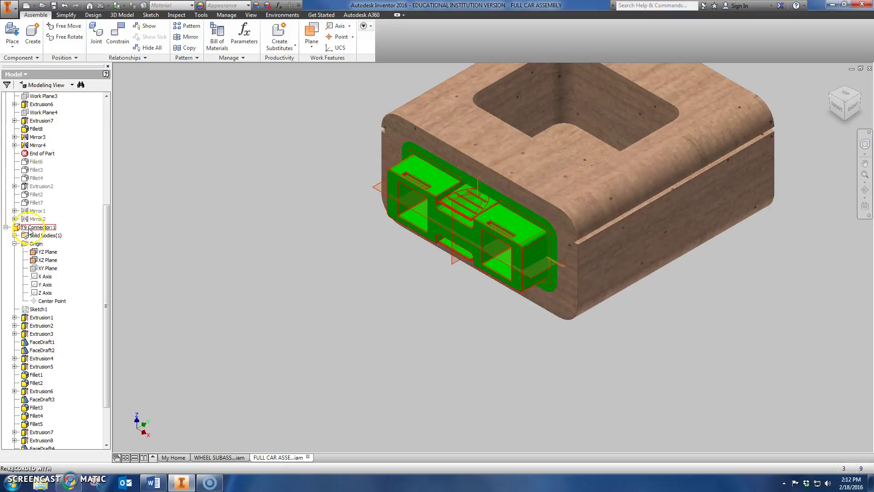
Collapse the T9 Connector:1 and T9 One Block Socket:1 browser branches, then select T9 Connector:1.
scroll(28, 219, up, 7)
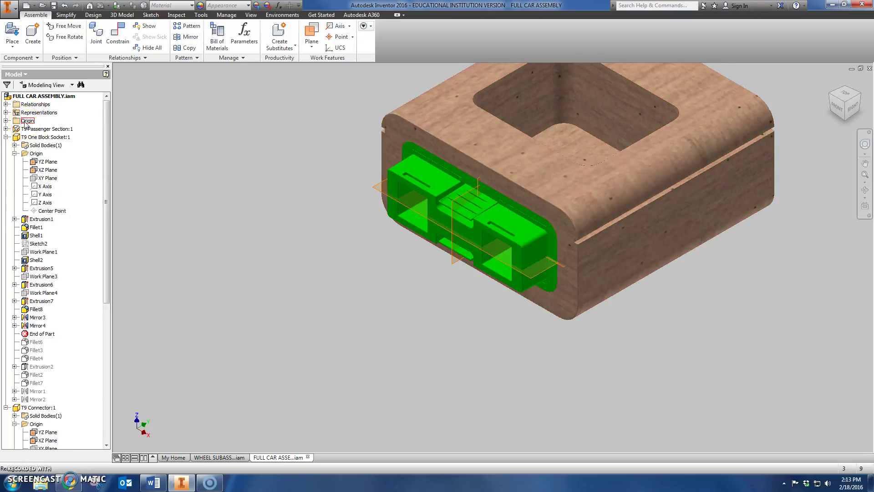
scroll(23, 182, down, 6)
click(6, 252)
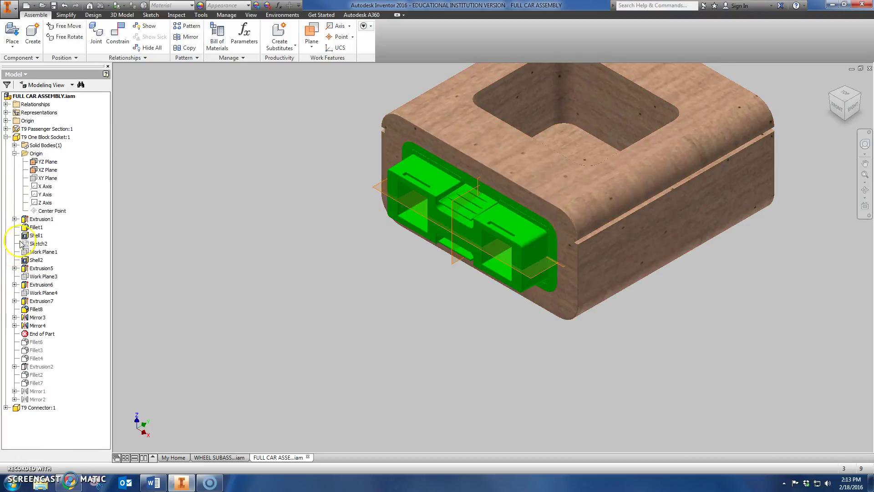
click(6, 137)
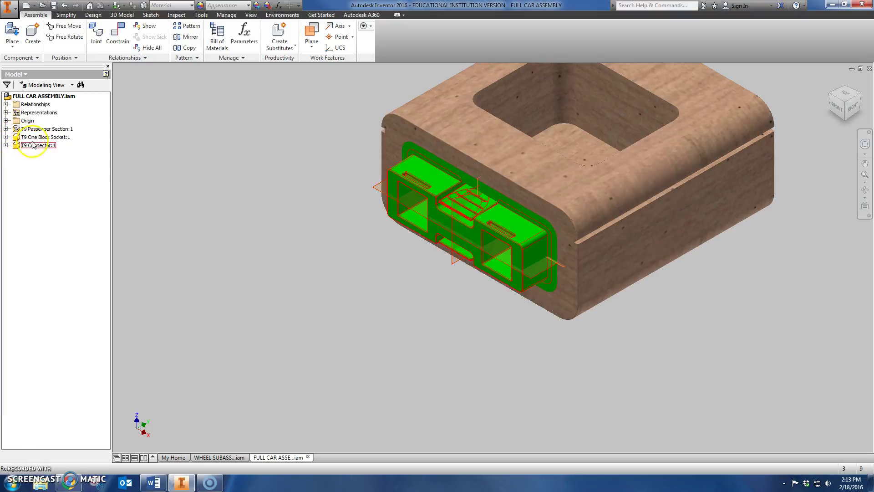
click(33, 145)
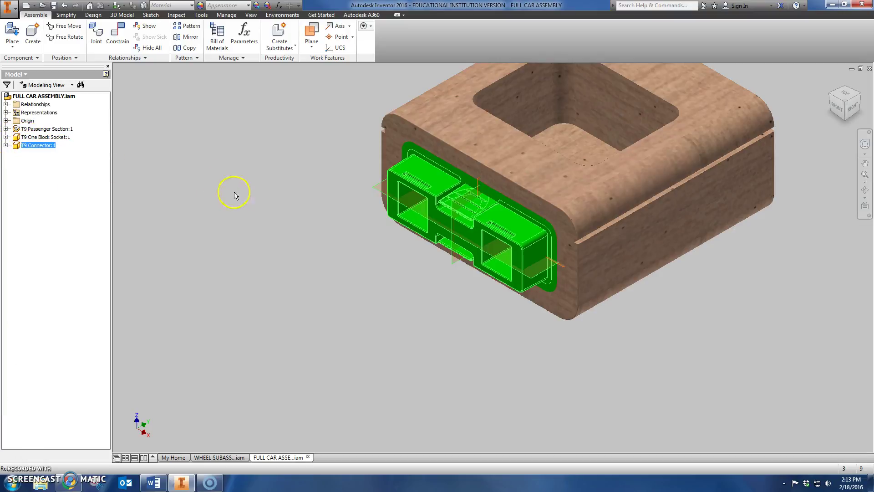